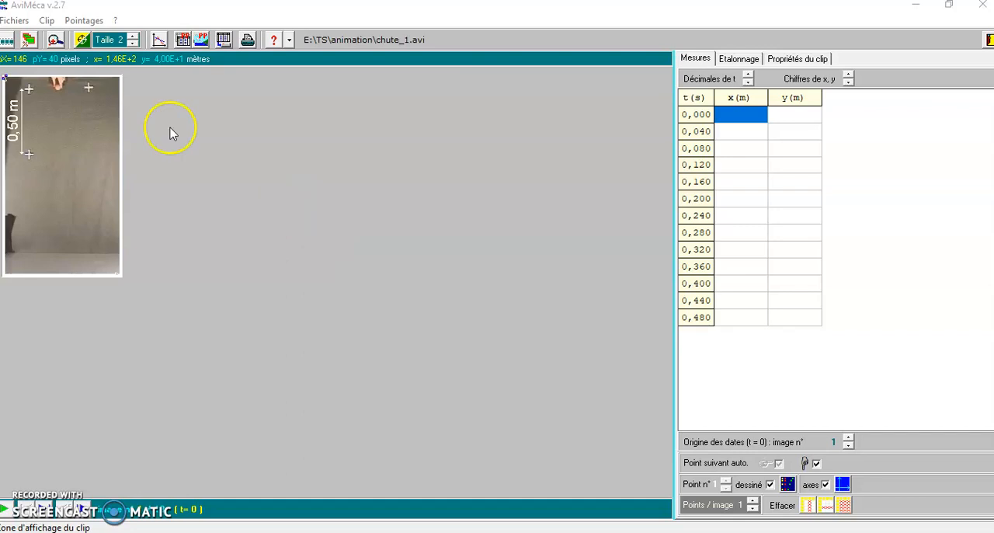
Enlarge the display of the chute_1.avi clip using a custom display size.
click(16, 21)
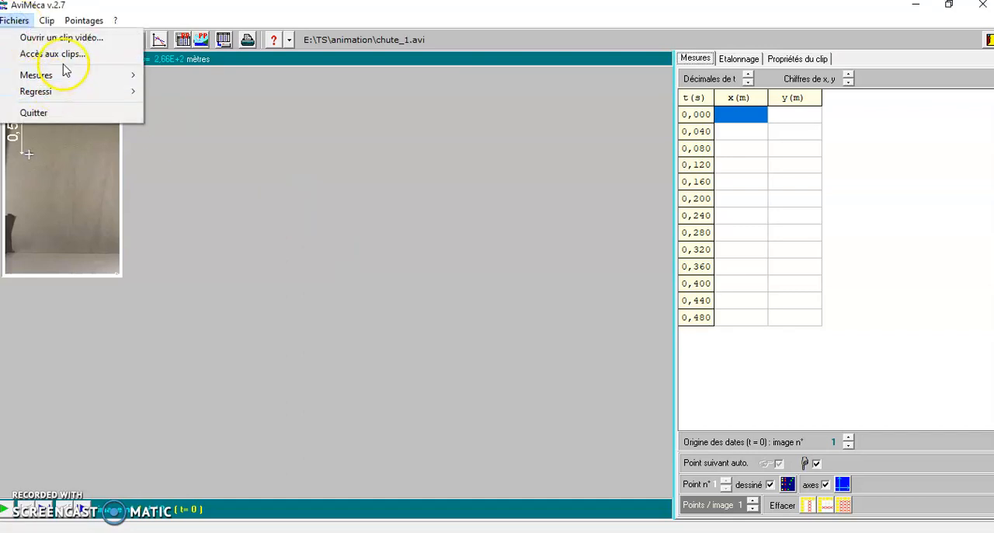
click(259, 154)
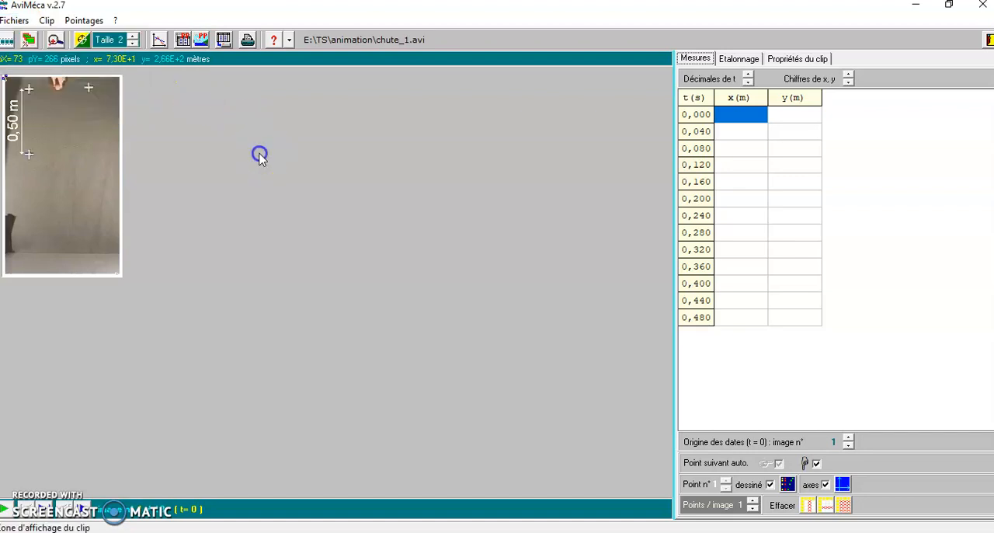
click(47, 21)
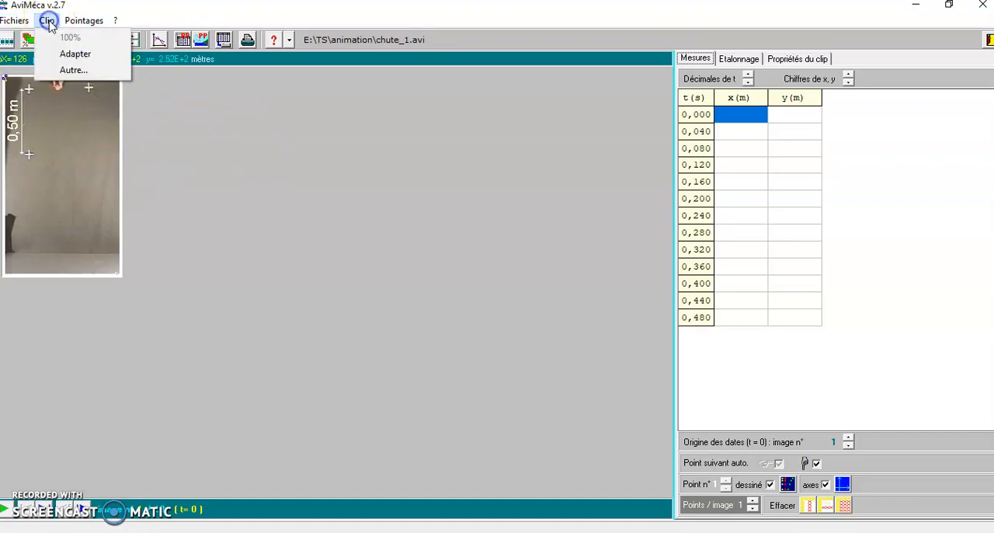
click(73, 70)
click(591, 343)
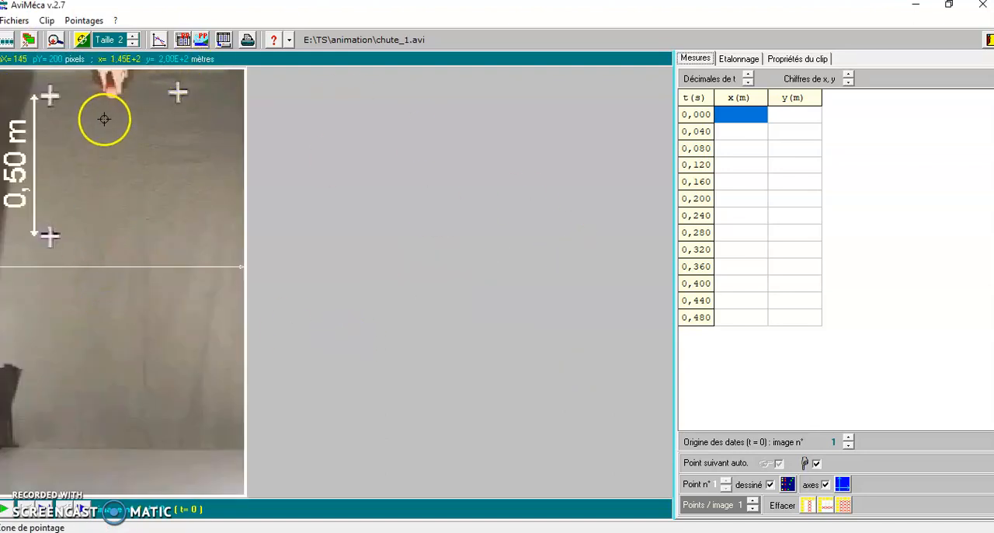
Set the origin of the axes at floor level, directly below the falling object's release point.
click(741, 57)
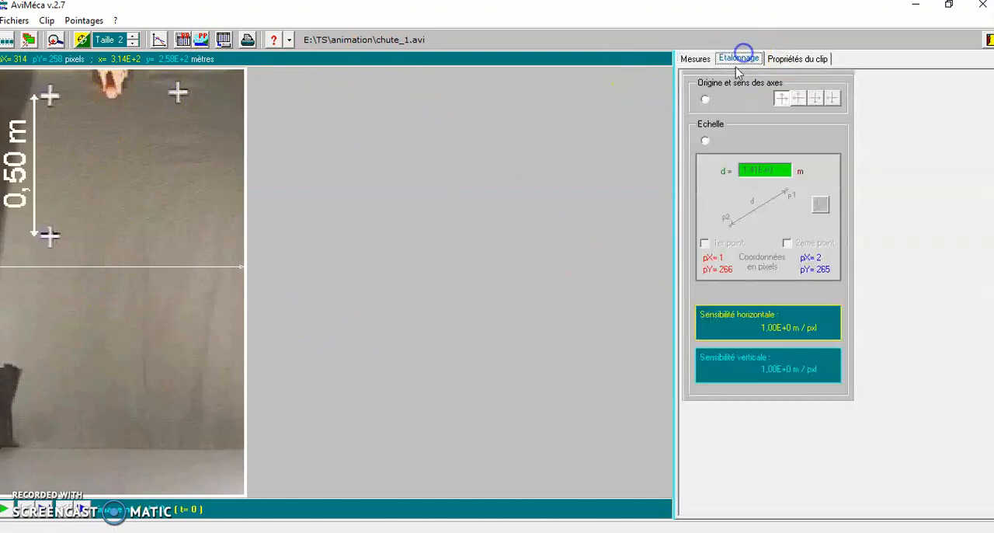
click(705, 100)
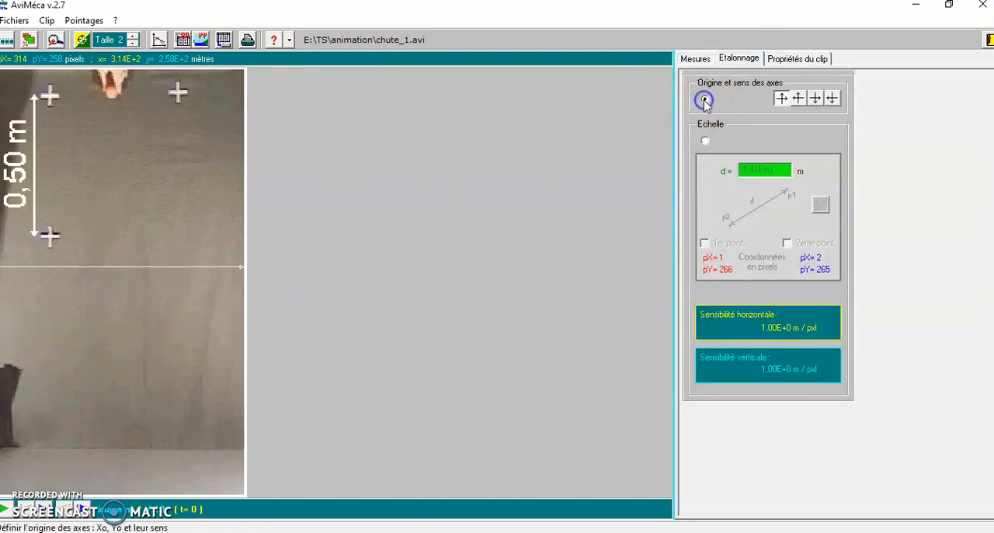
click(114, 446)
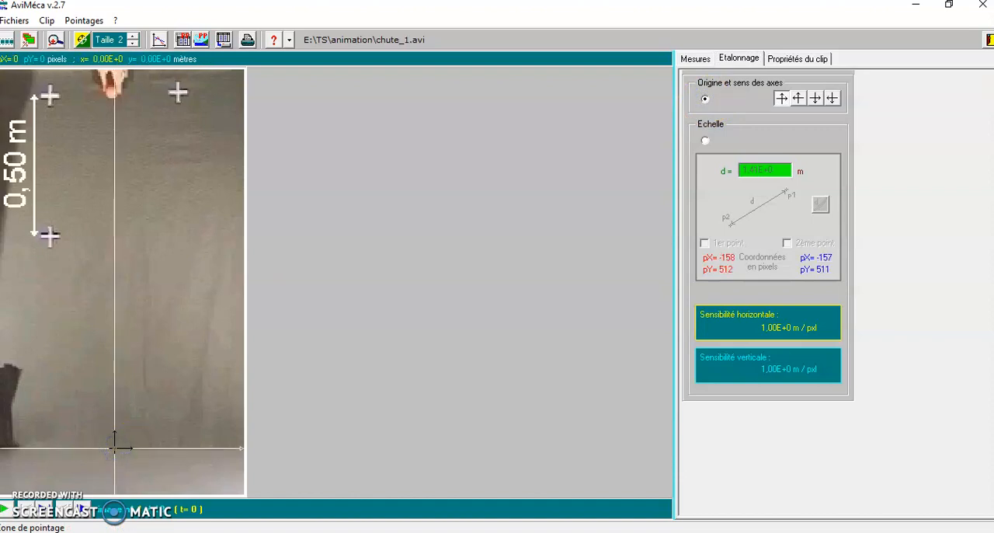
click(109, 448)
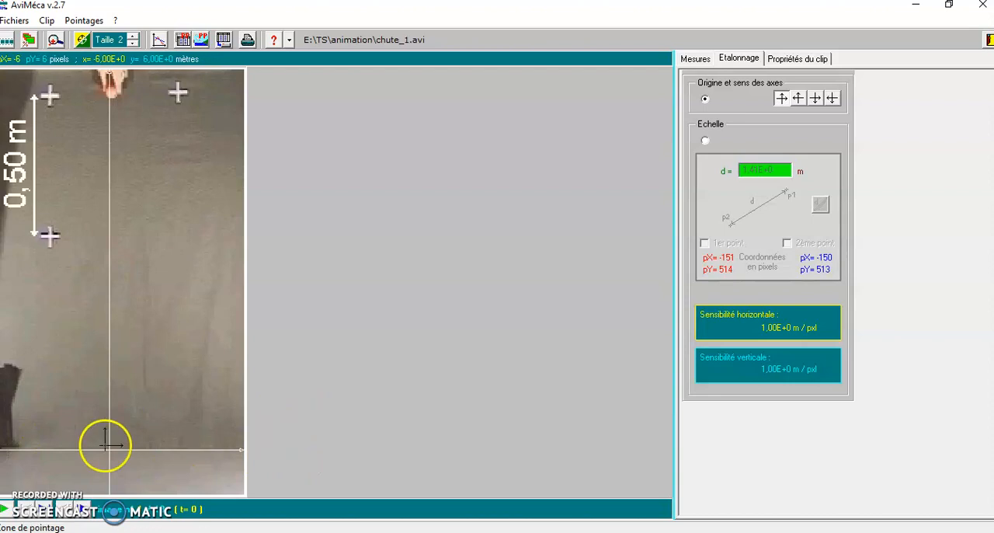
Calibrate the scale by marking the lower and upper ends of the 0,50 m arrow and setting the distance to 0,5 m.
click(705, 142)
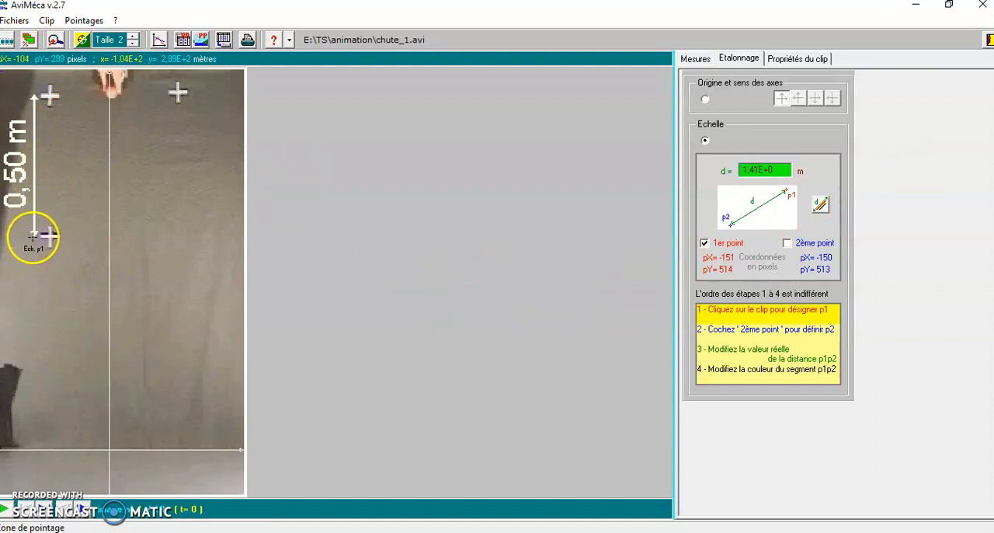
click(33, 236)
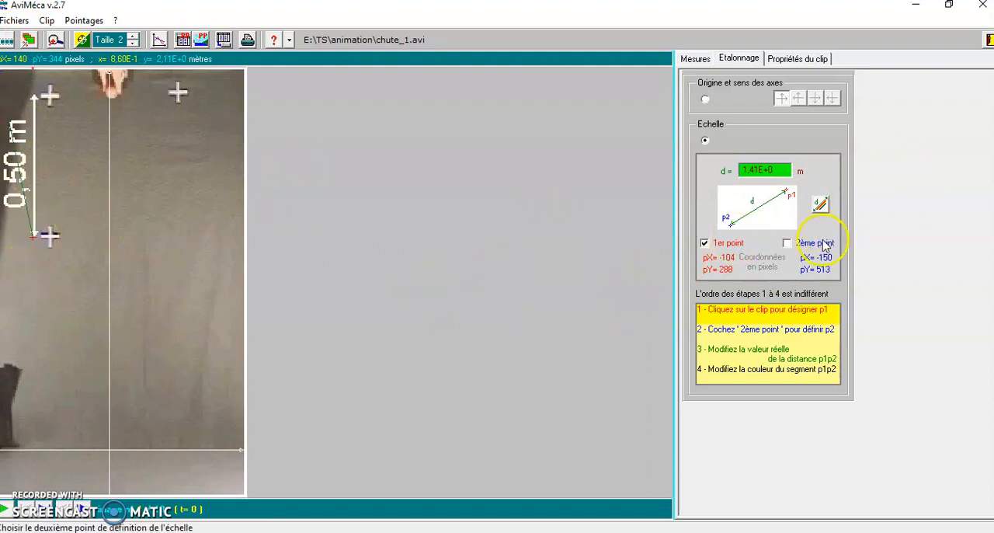
click(793, 245)
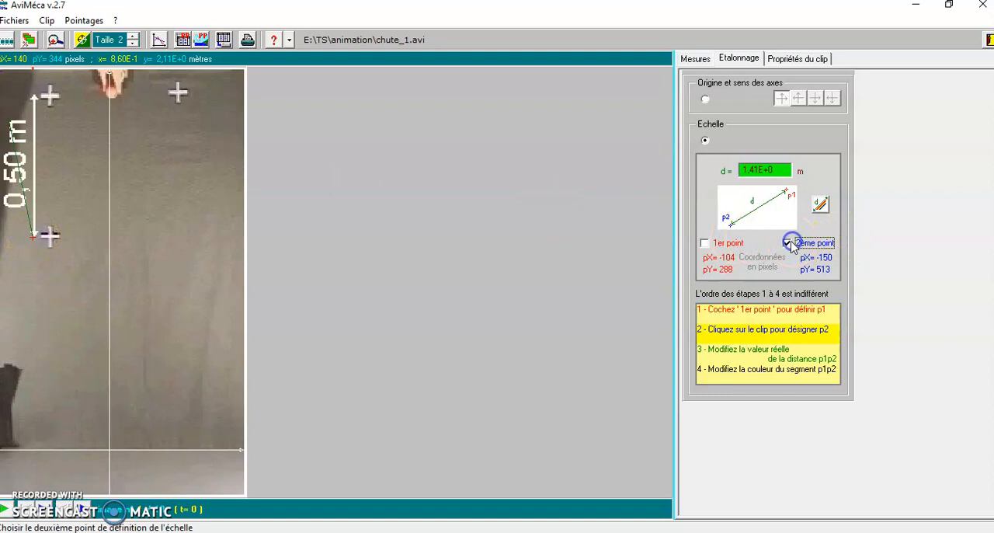
click(34, 95)
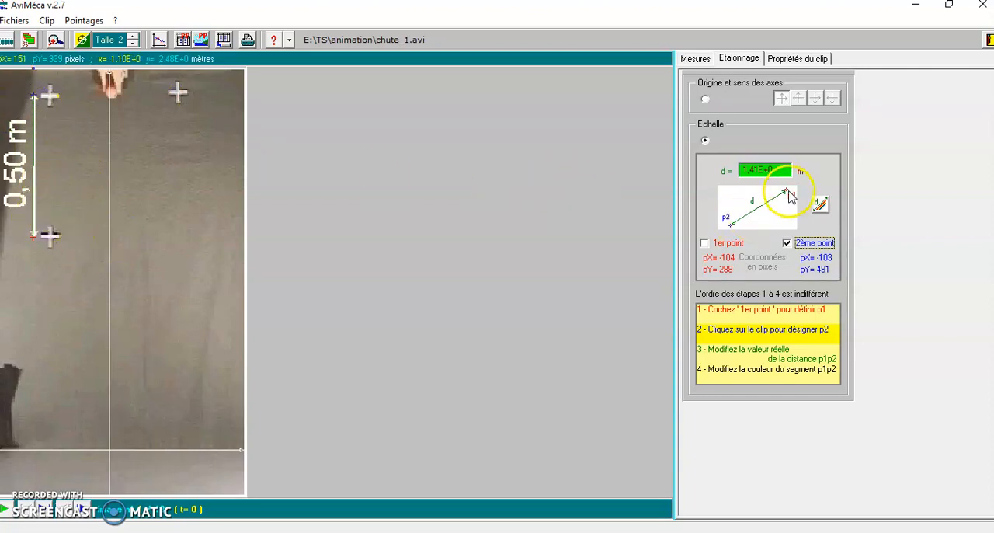
click(765, 170)
text(0.5)
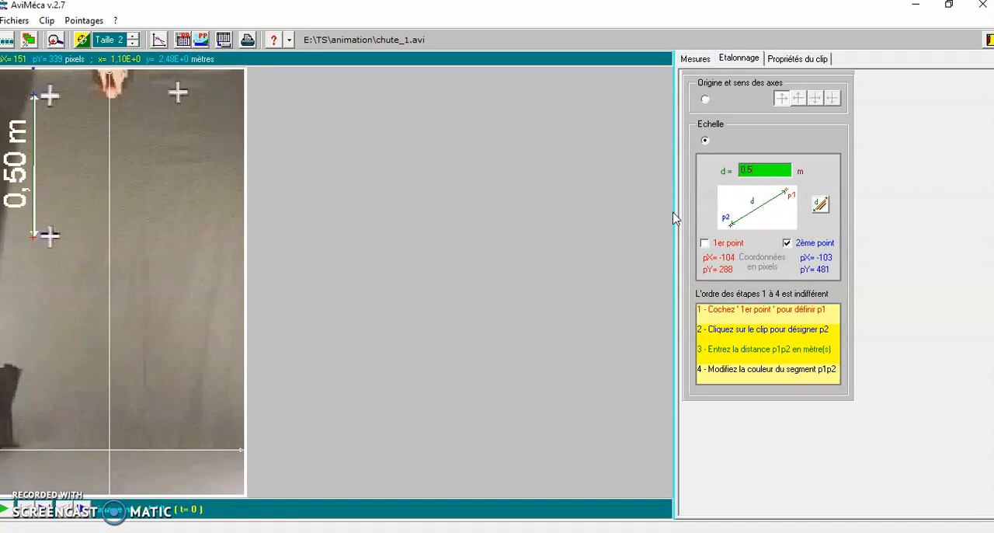
Record the falling object's position on each successive frame of the clip, from t = 0,000 s to t = 0,440 s.
click(687, 60)
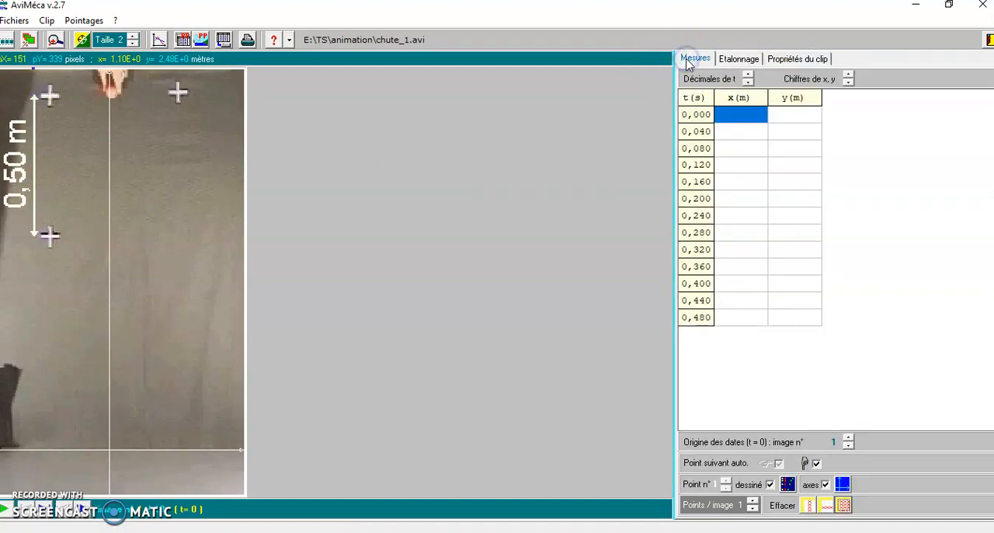
click(111, 93)
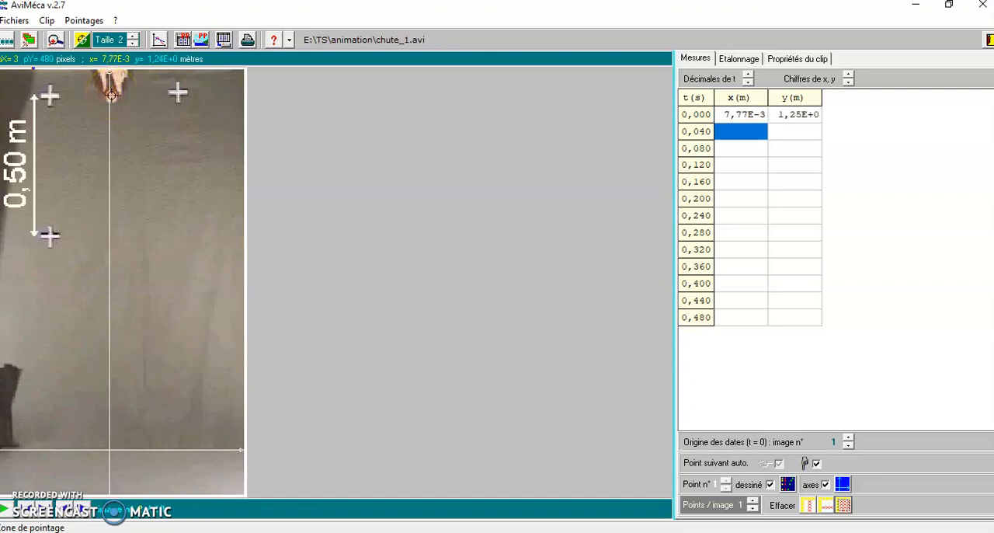
click(111, 96)
click(111, 105)
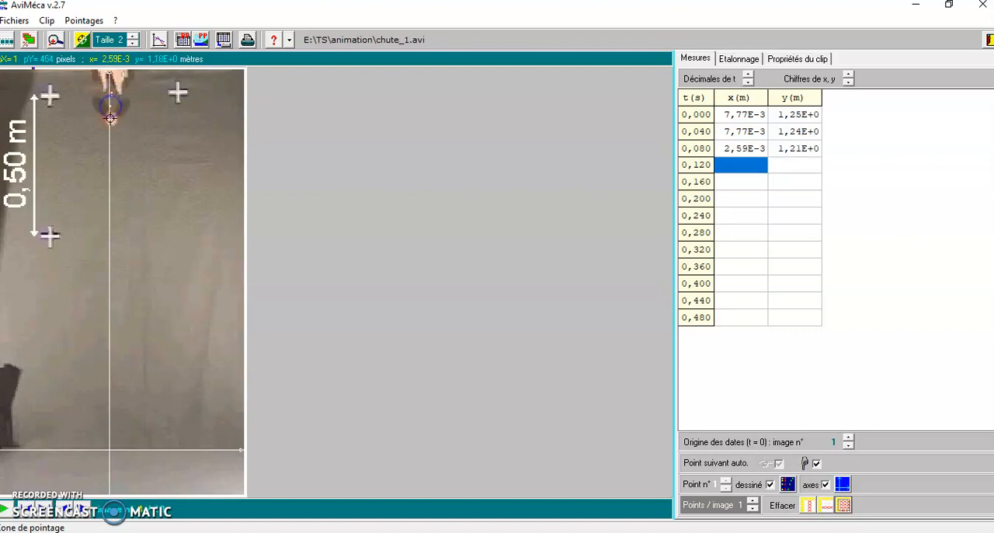
click(110, 119)
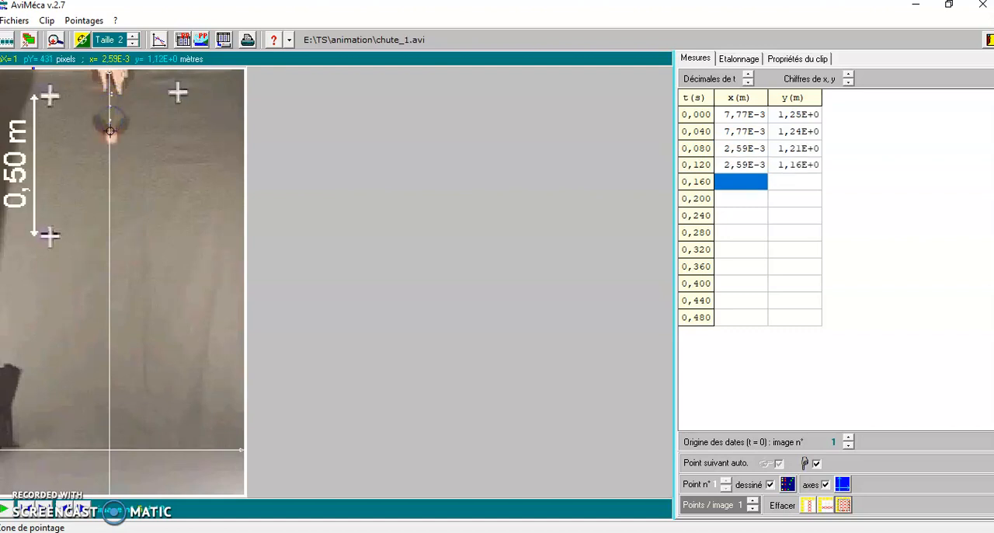
click(110, 136)
click(110, 158)
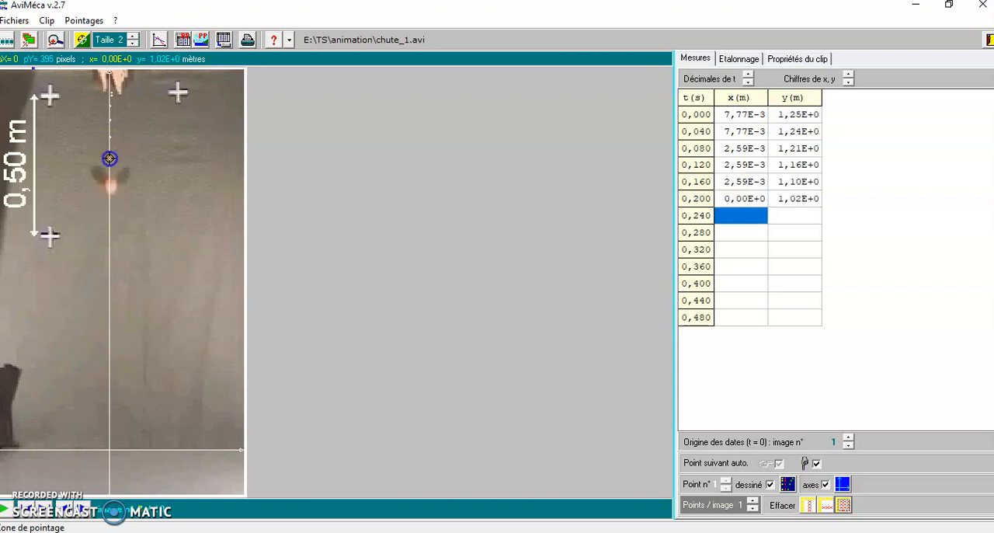
click(109, 183)
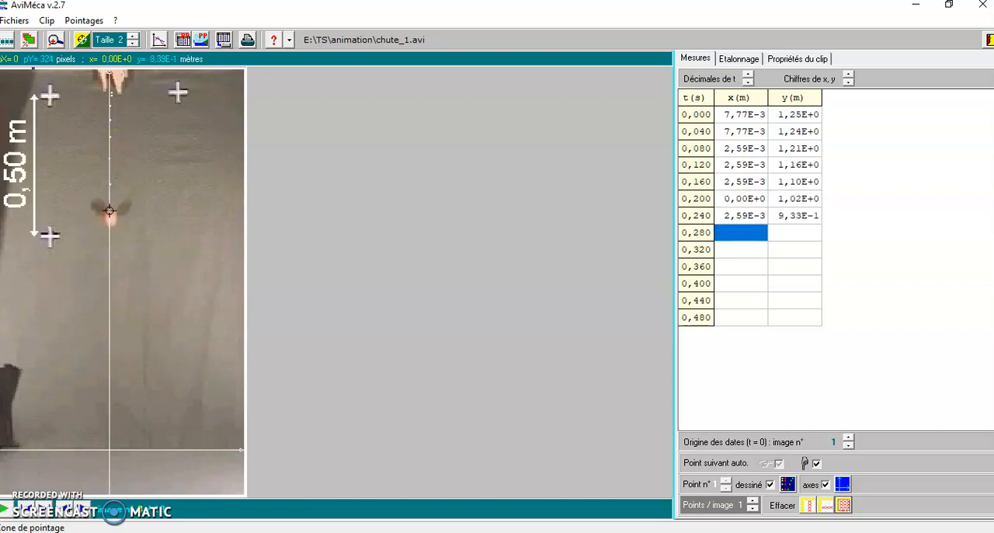
click(108, 217)
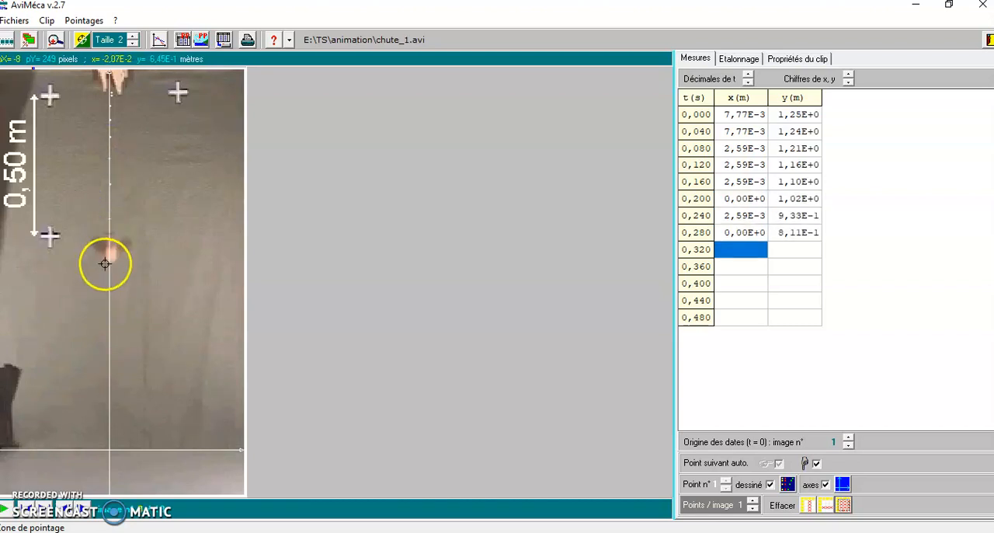
click(107, 257)
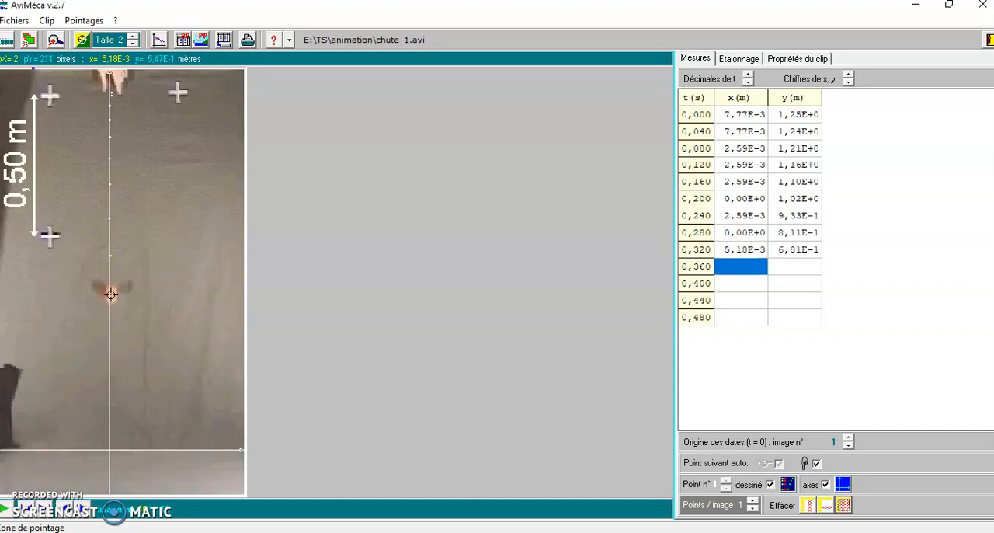
click(111, 292)
click(111, 338)
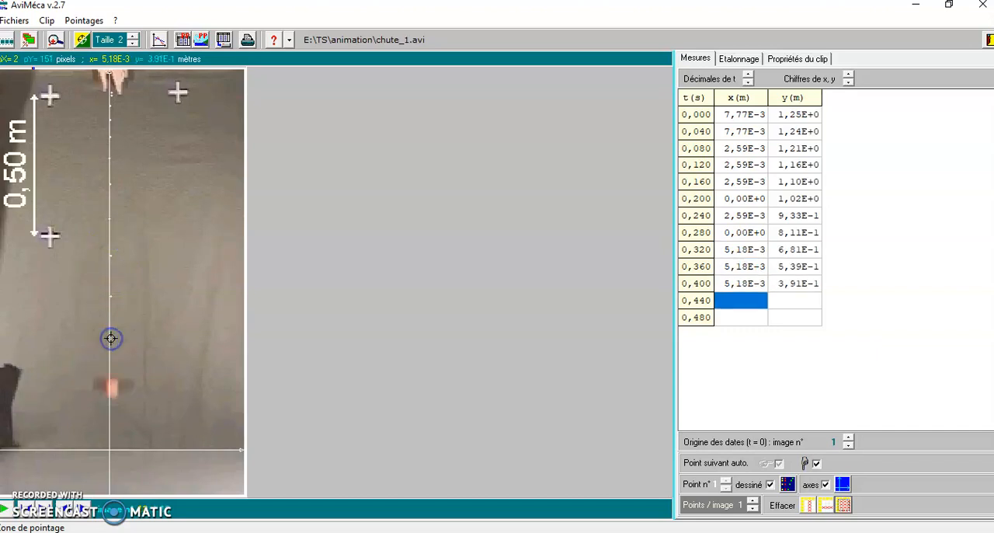
click(112, 386)
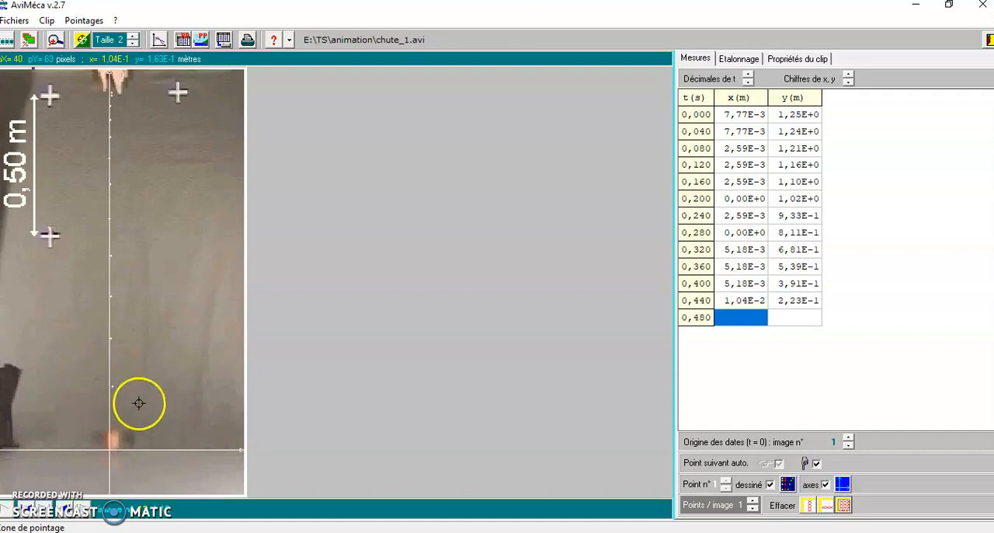
Copy the measurement table to the clipboard with the title Pointages AviMéca and tab-separated data.
click(16, 20)
mouse_move(35, 75)
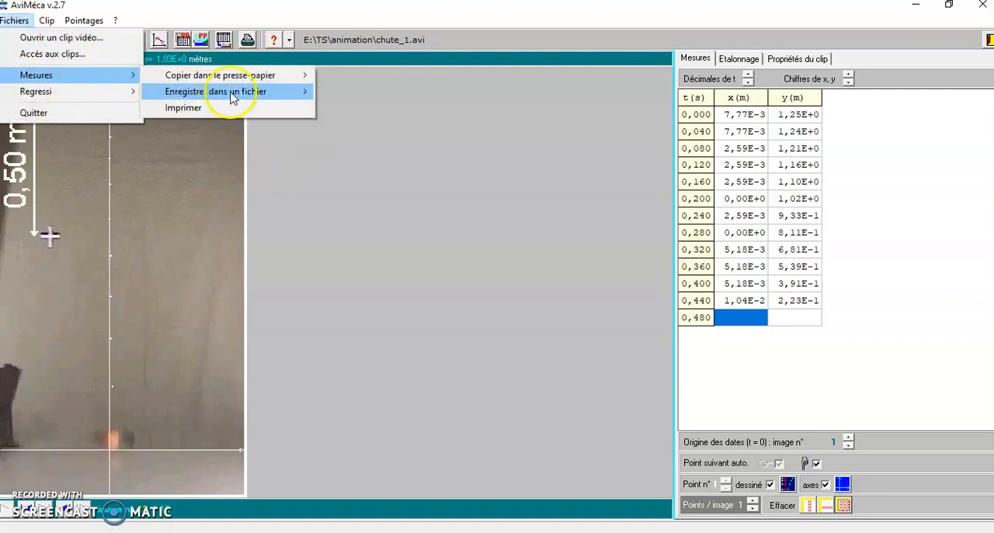
mouse_move(261, 74)
click(365, 76)
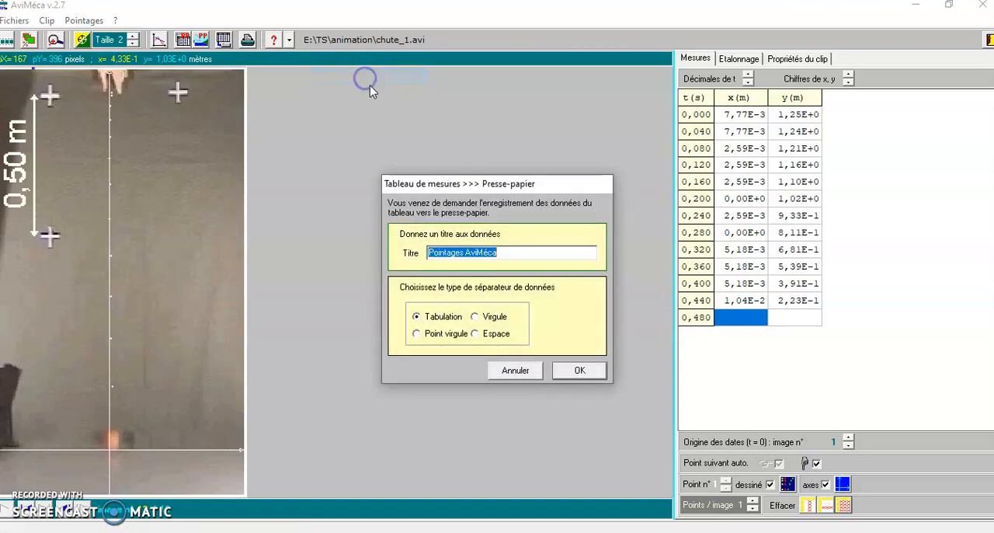
click(579, 371)
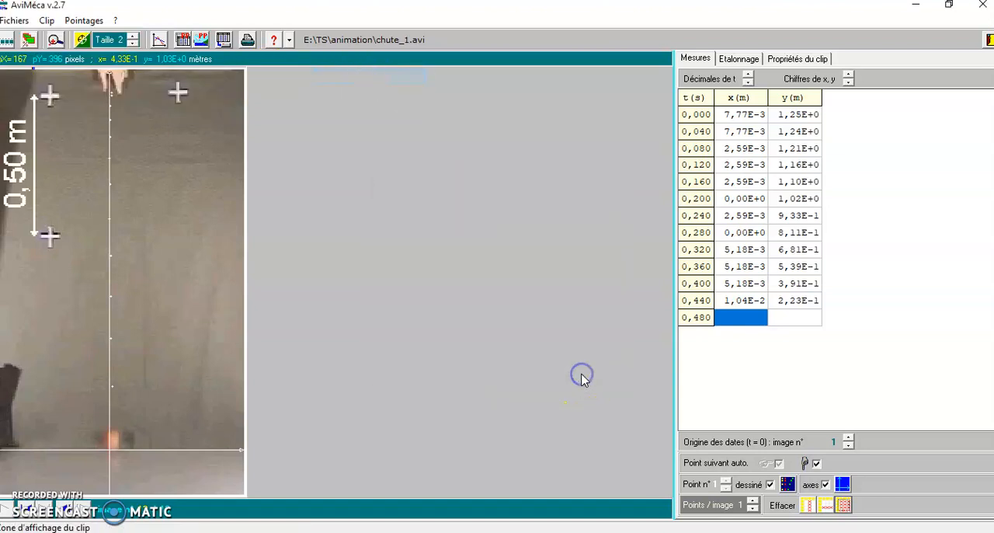
Switch to Regressi and create a new document from the clipboard data.
key(alt+Tab)
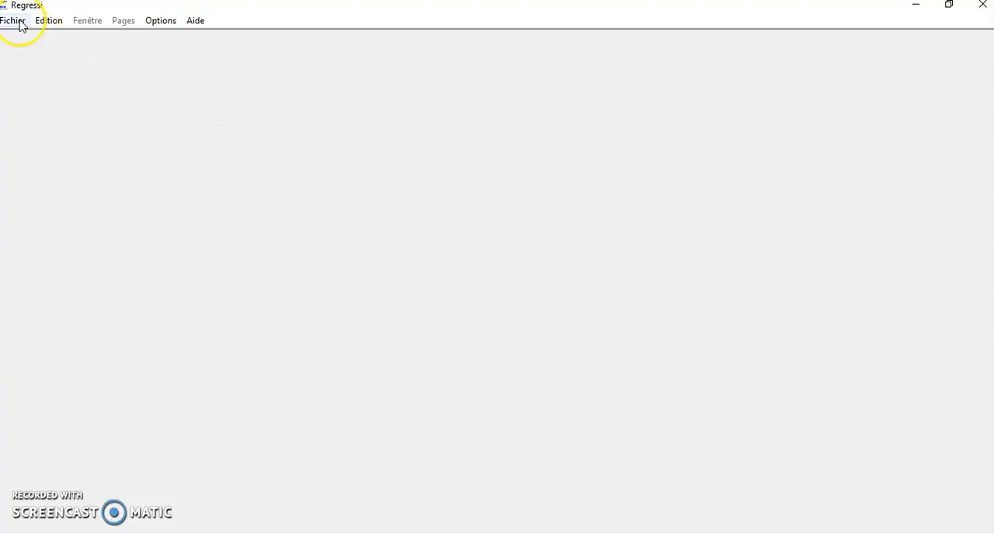
click(14, 20)
mouse_move(26, 39)
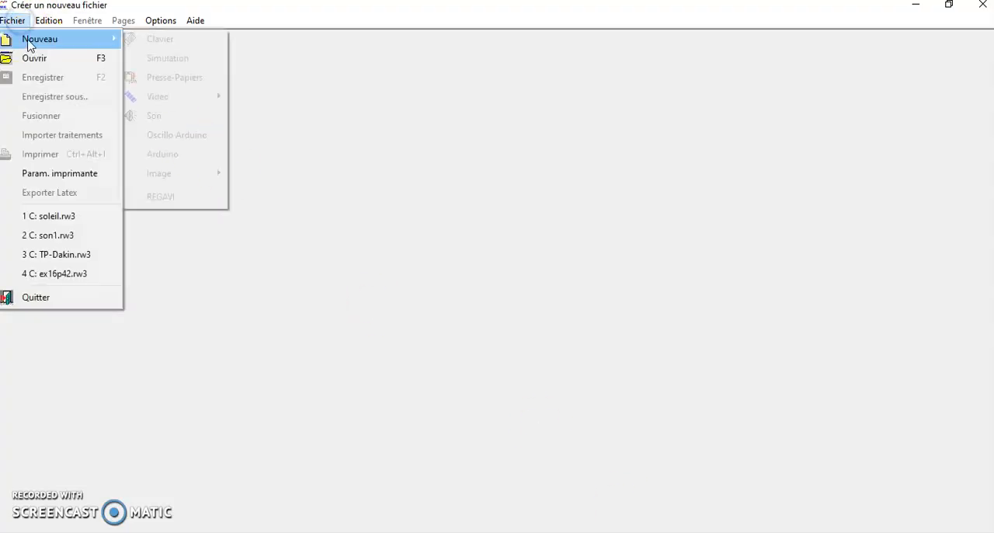
click(177, 79)
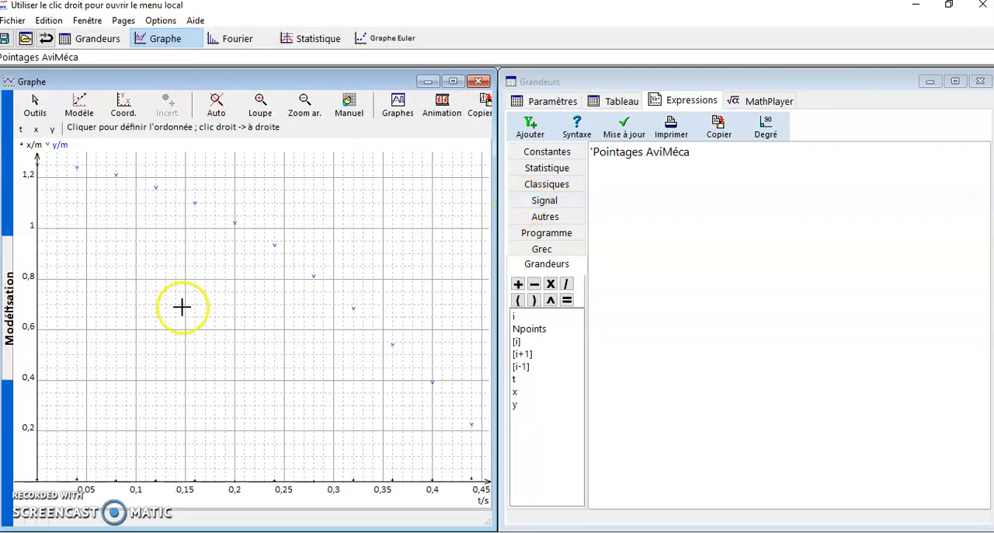
Add a calculated quantity v to the data table, in m/s, with the expression (y[i+1]-y[i])/0.04.
click(621, 102)
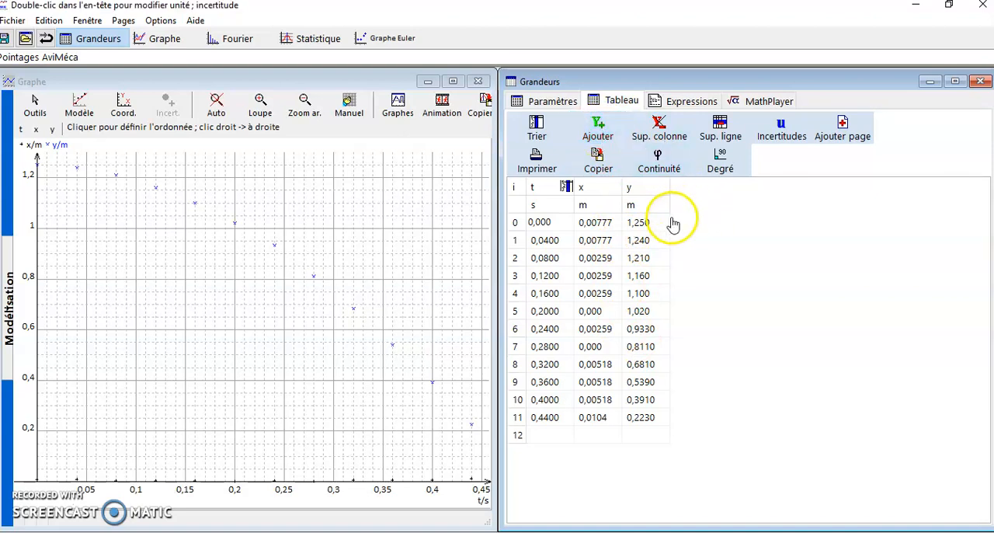
click(598, 136)
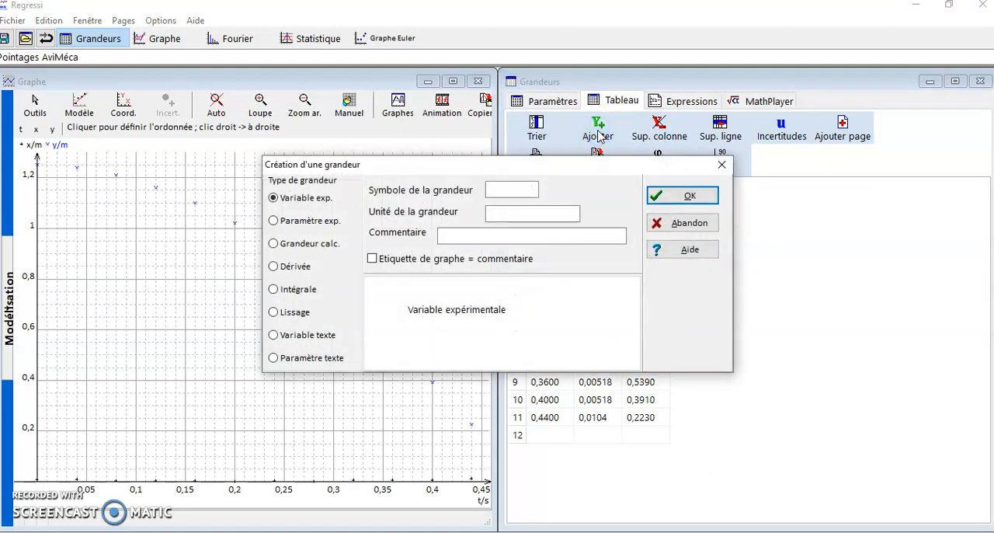
click(503, 187)
text(v)
key(Tab)
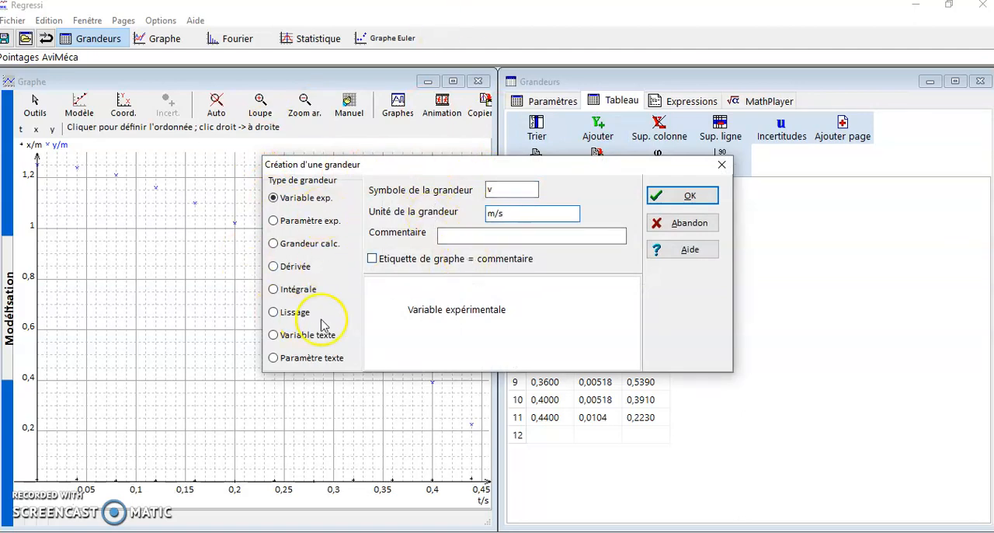
click(314, 243)
click(418, 314)
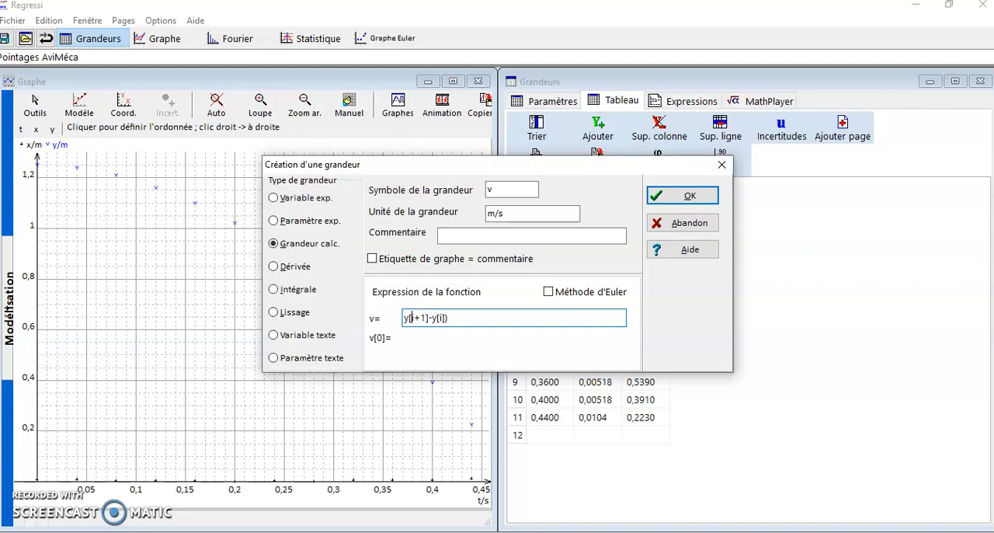
text(()
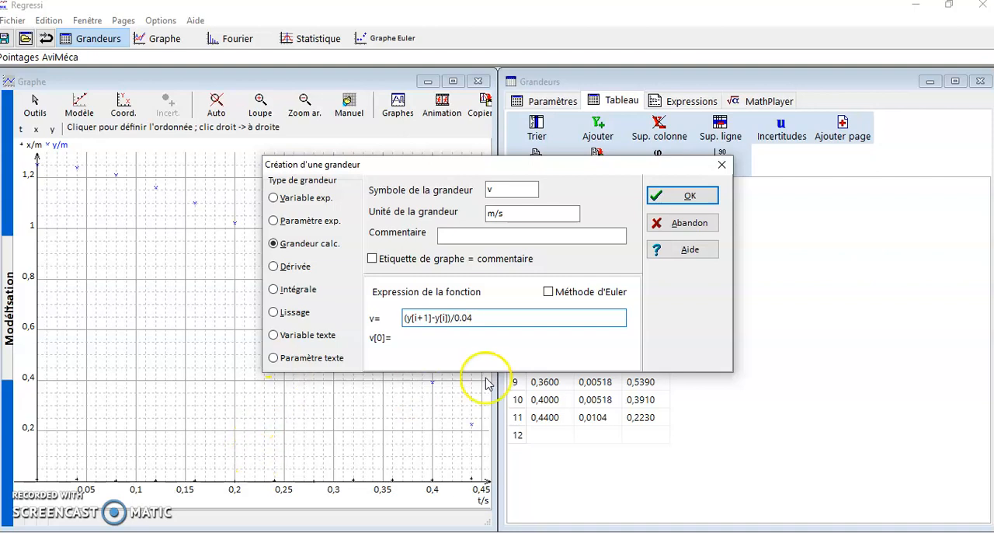
click(675, 200)
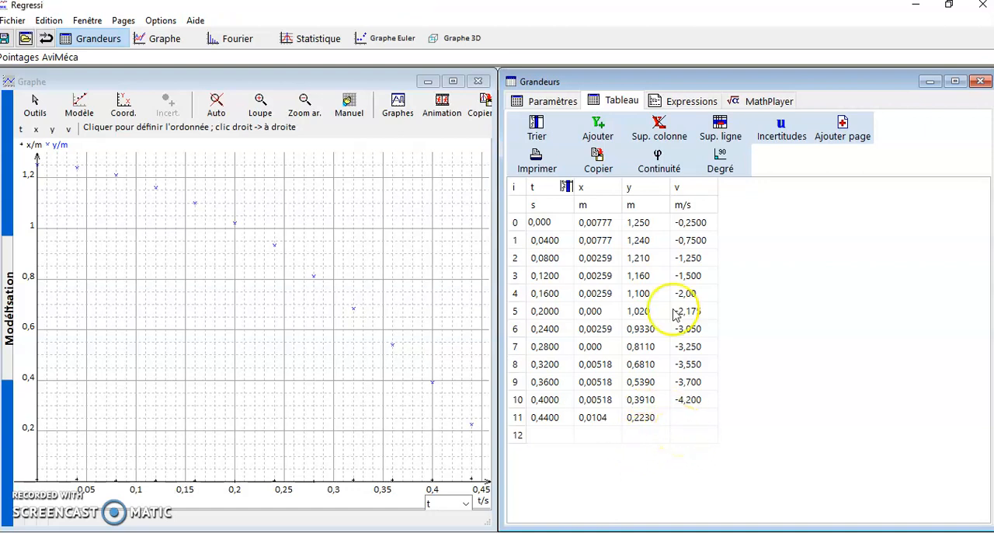
Add a calculated quantity Ec to the data table, in J, with the expression 0.5*0.085*v^2.
click(657, 161)
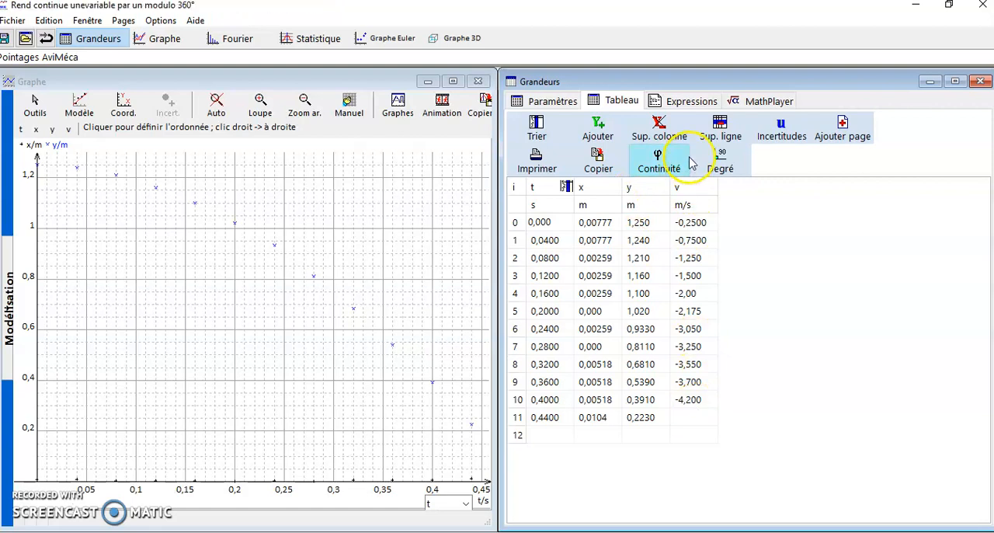
click(608, 134)
click(517, 188)
text(Ec)
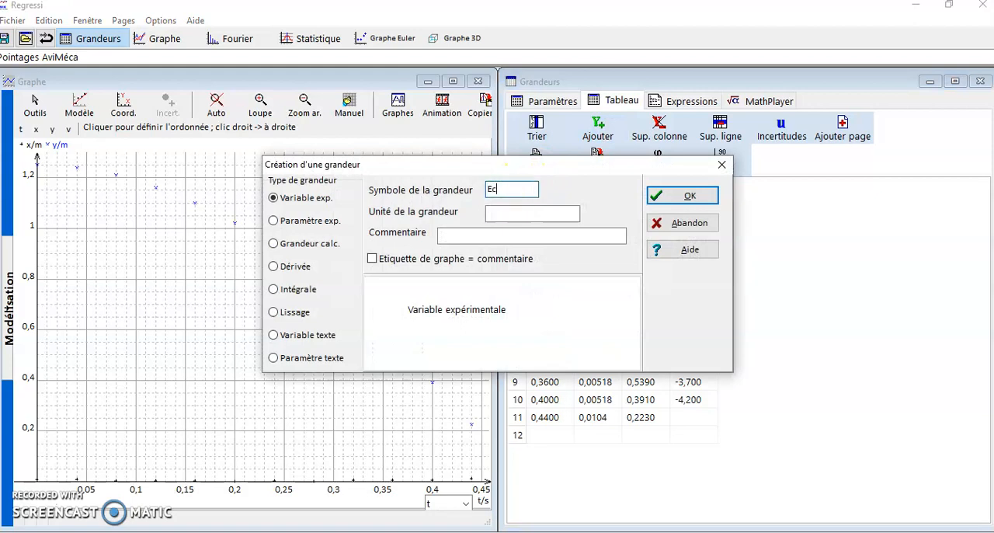
click(517, 216)
text(J)
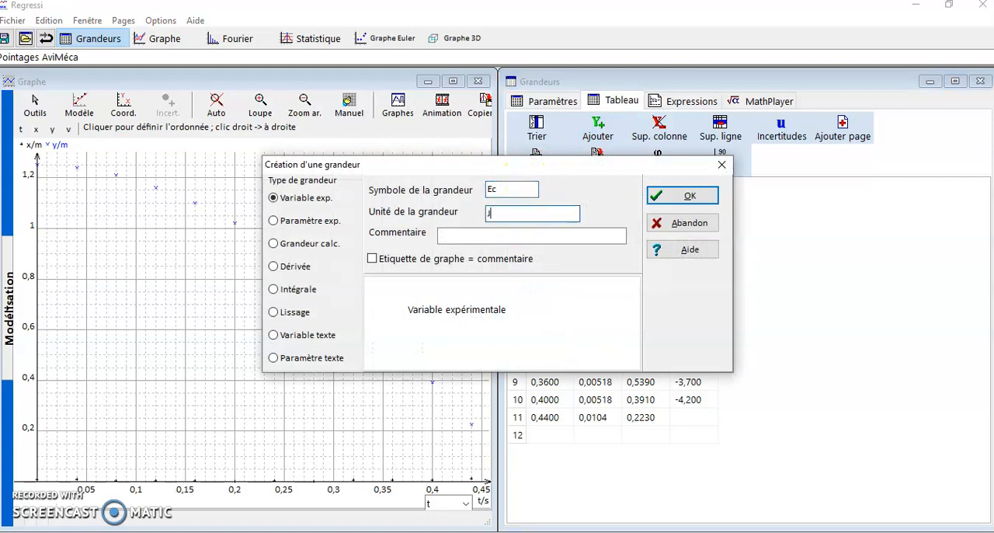
click(327, 244)
click(473, 238)
click(439, 318)
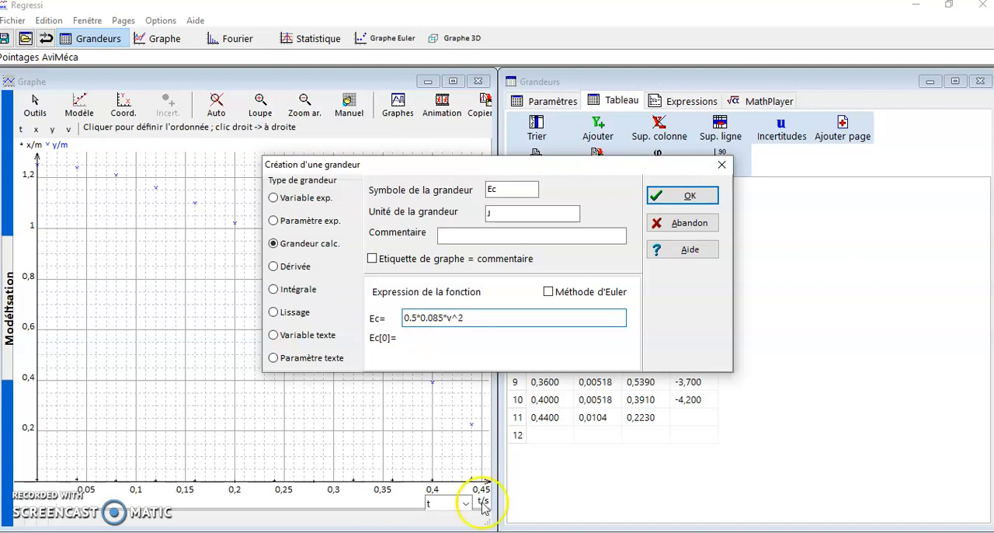
click(686, 195)
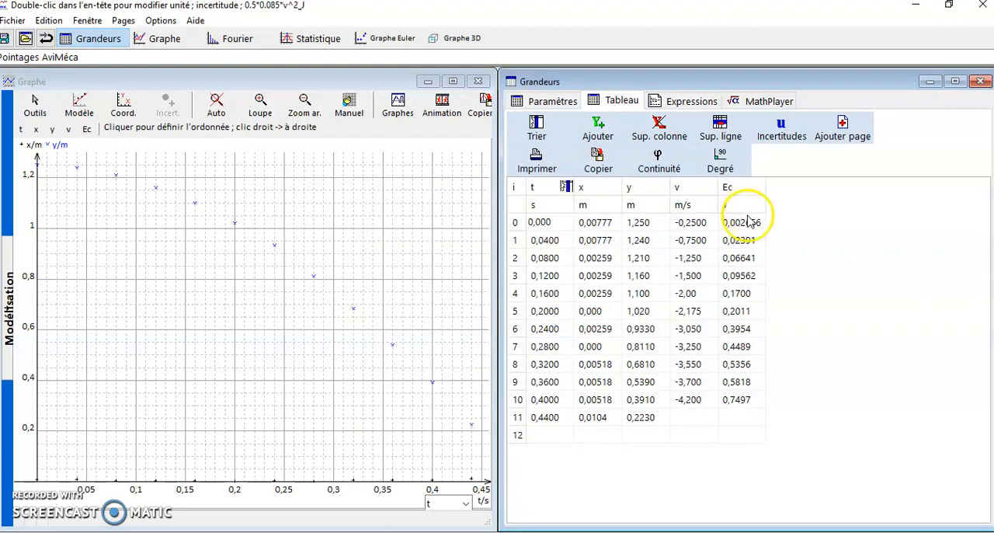